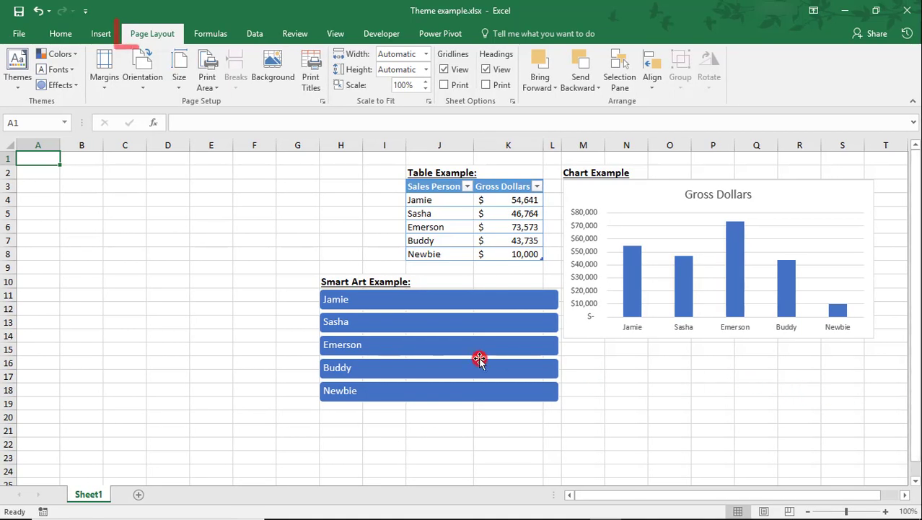
# - Glance through the built-in themes gallery, then bring up the list of theme colour palettes
pyautogui.click(19, 84)
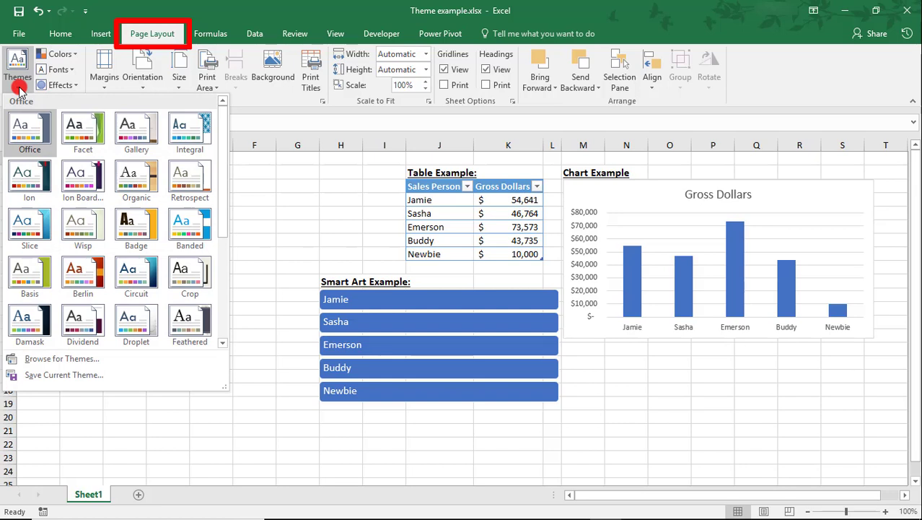
pyautogui.click(18, 83)
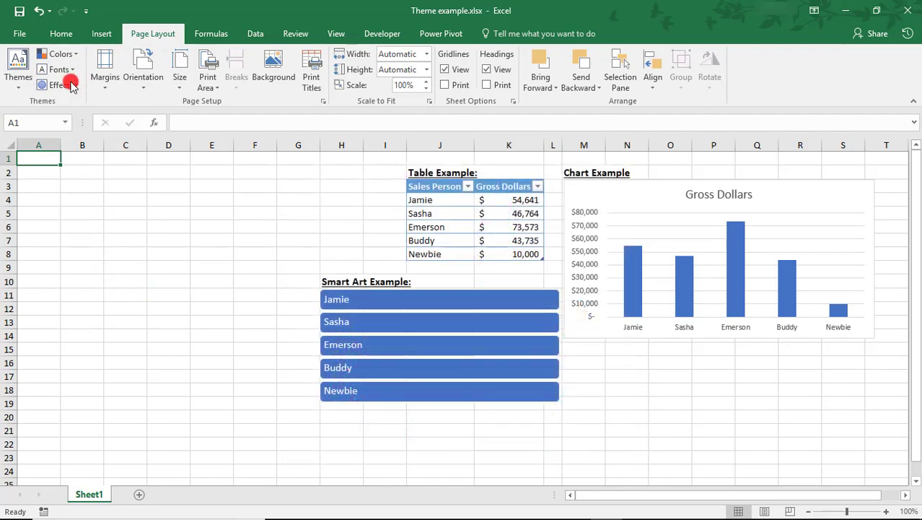
pyautogui.click(67, 56)
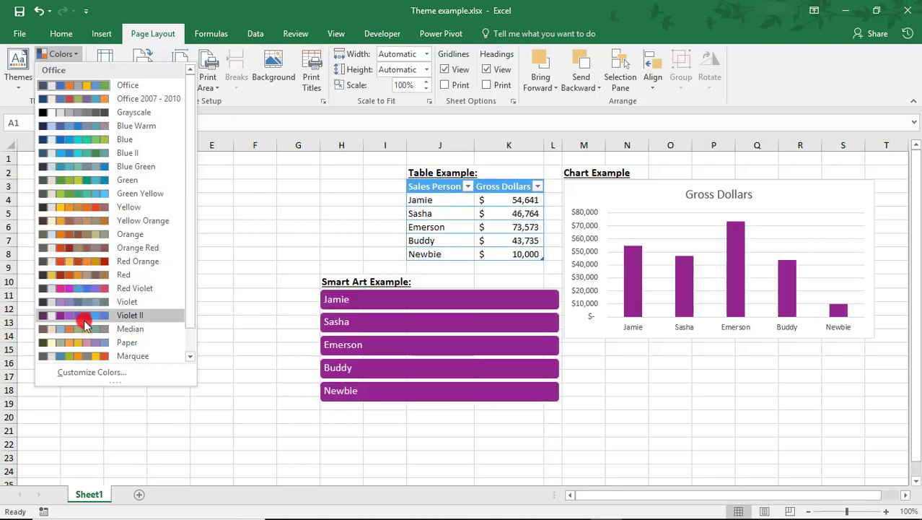
# - Start a new theme colour set with dark purple Dark 1 text and a light green Light 1 background
pyautogui.click(83, 373)
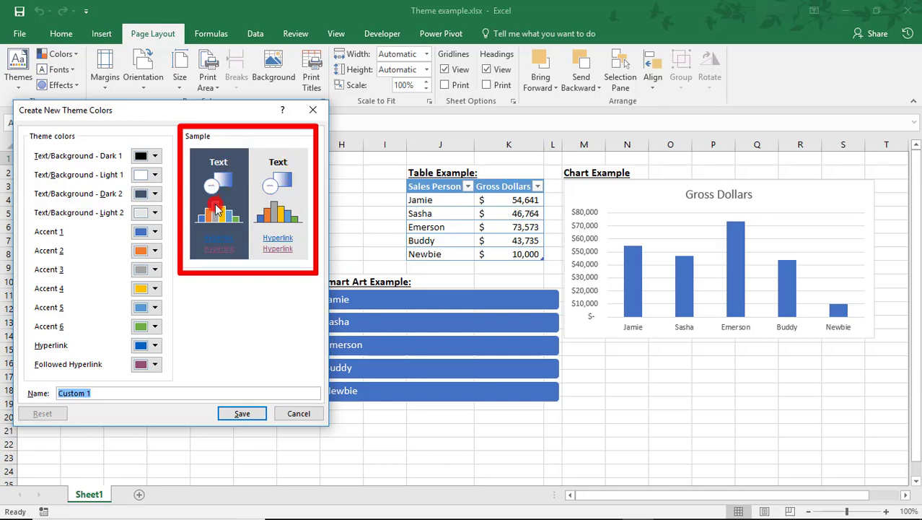
pyautogui.click(154, 156)
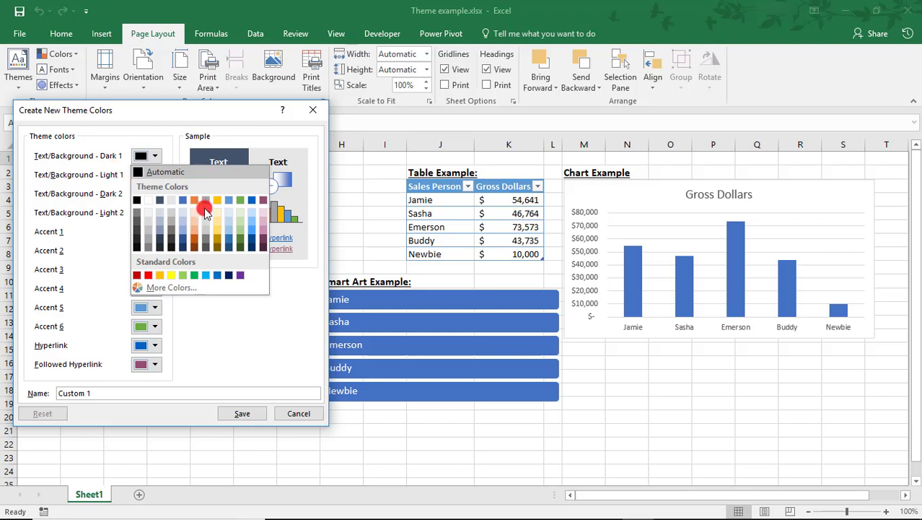
pyautogui.click(262, 244)
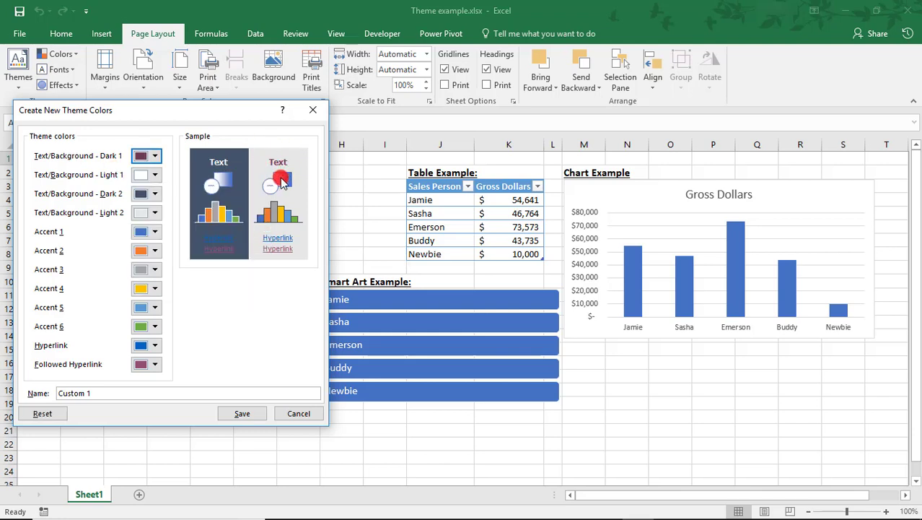
pyautogui.click(153, 175)
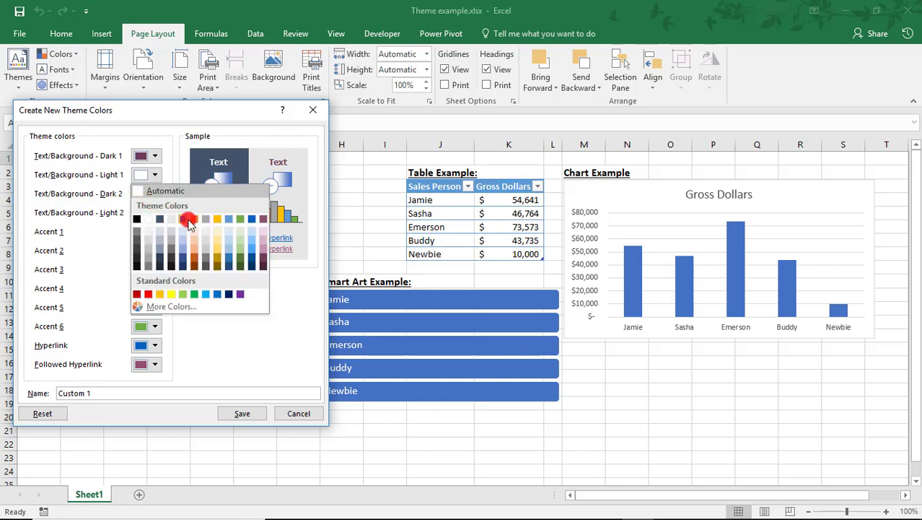
pyautogui.click(240, 234)
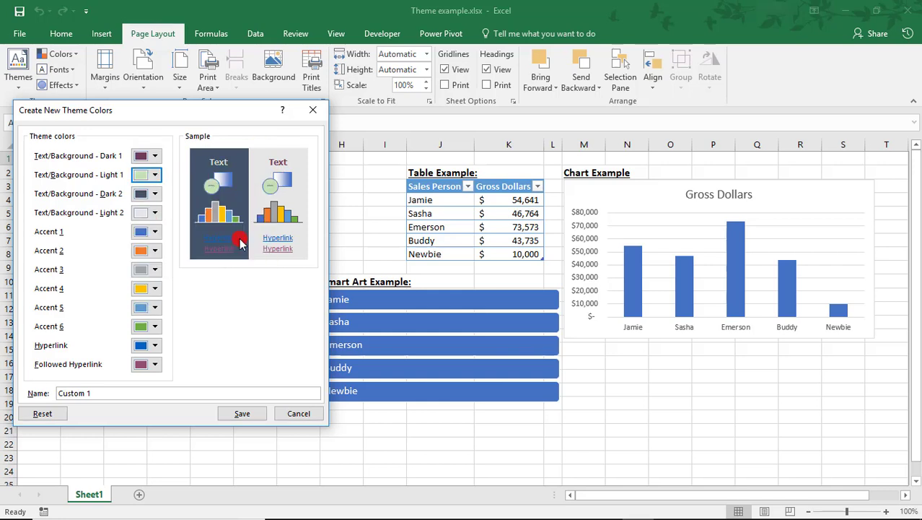
# - Set Accent 1 to yellow, Accent 2 to blue and Accent 3 to red
pyautogui.click(156, 232)
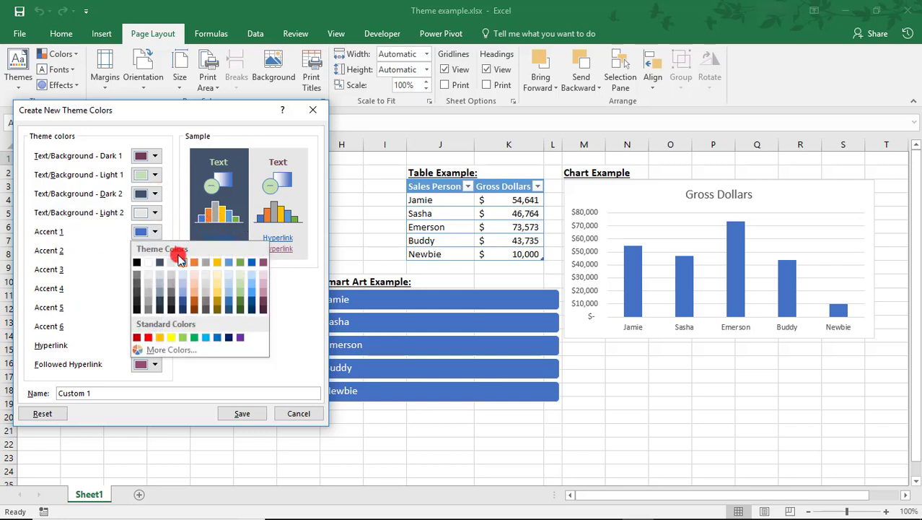
pyautogui.click(171, 337)
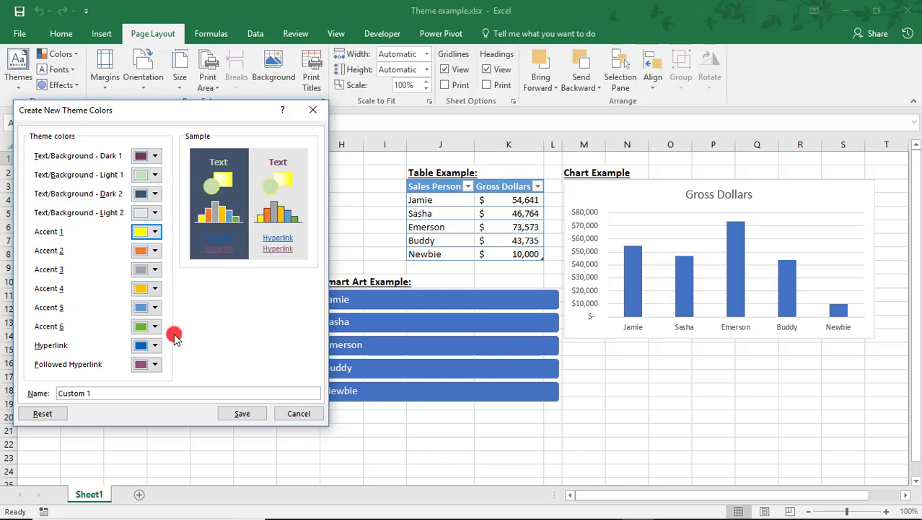
pyautogui.click(140, 250)
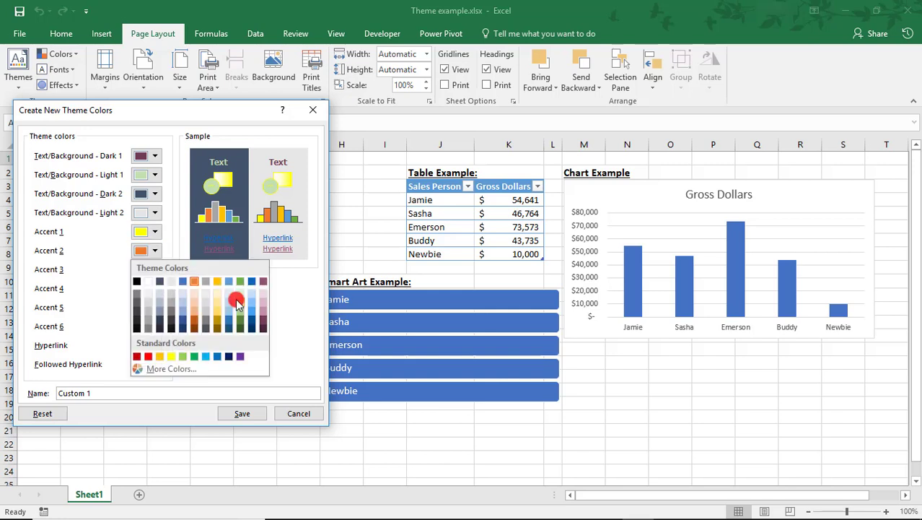
pyautogui.click(215, 356)
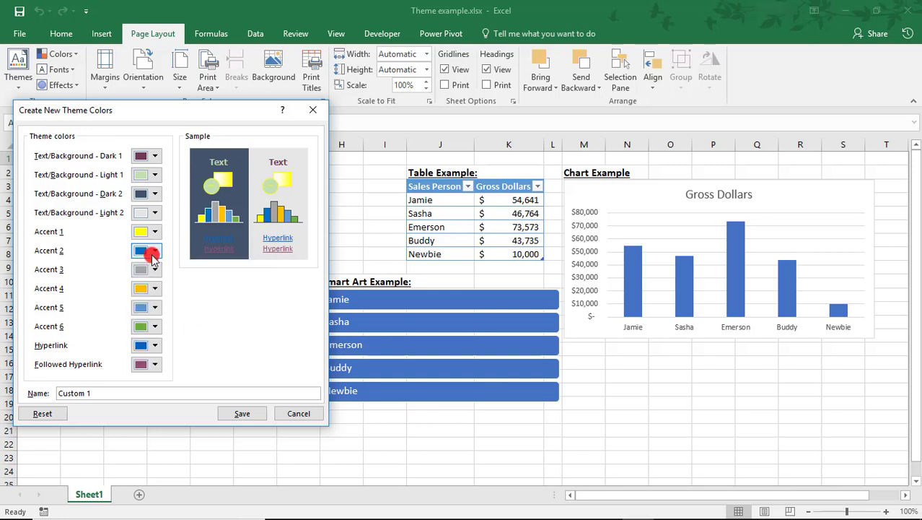
pyautogui.click(151, 268)
pyautogui.click(148, 375)
pyautogui.click(153, 288)
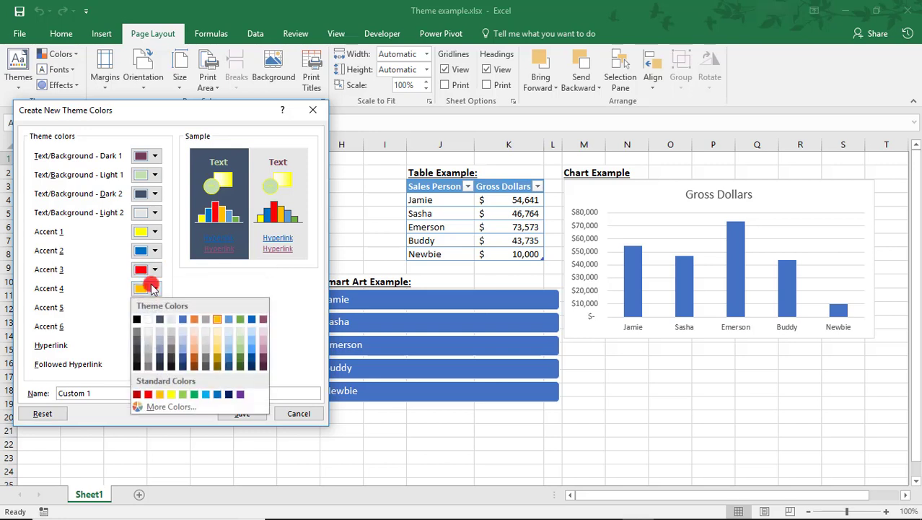
# - Leave Accent 4 unchanged and save the colour set under the name Custom 1
pyautogui.click(193, 410)
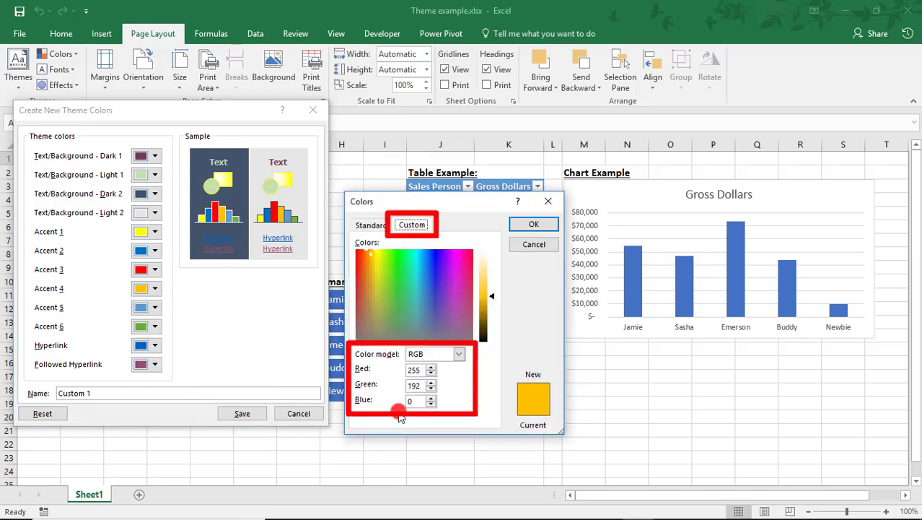
pyautogui.click(534, 243)
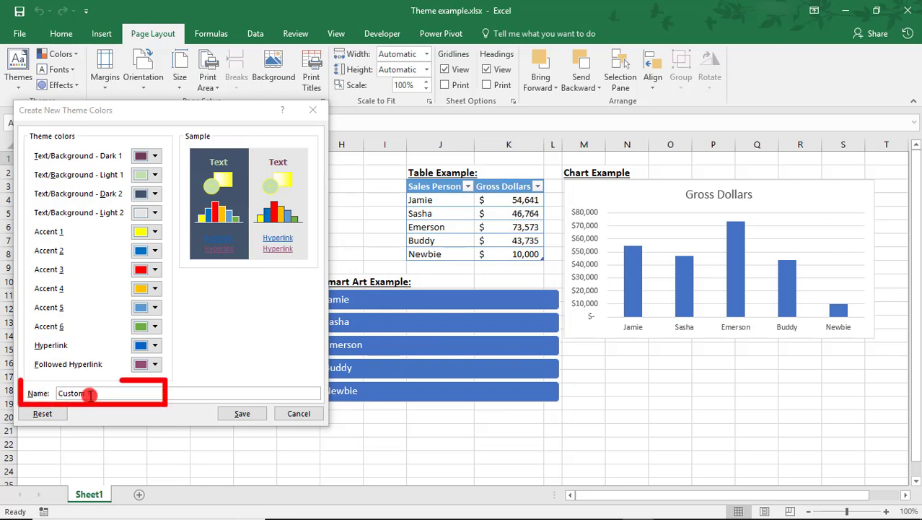
pyautogui.click(242, 413)
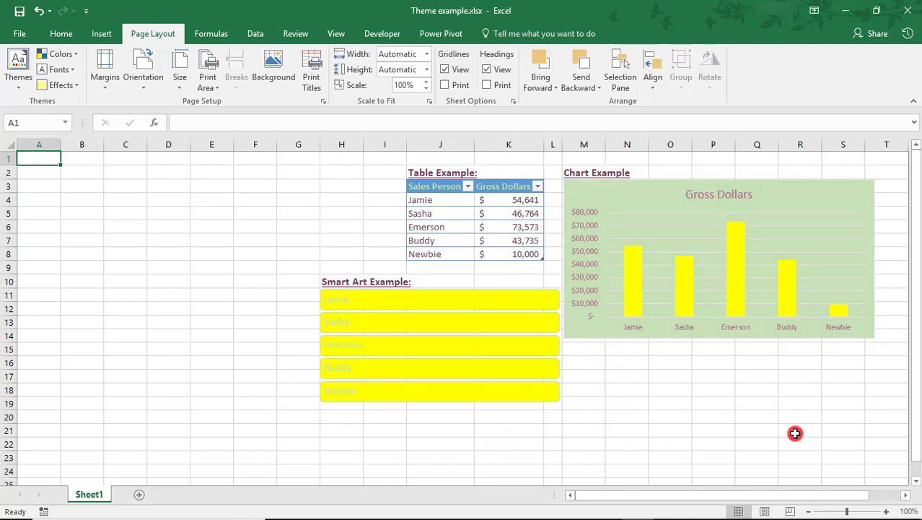
# - Edit the Custom 1 palette to a light gold Accent 1 and pale green Light 1, then save
pyautogui.click(72, 56)
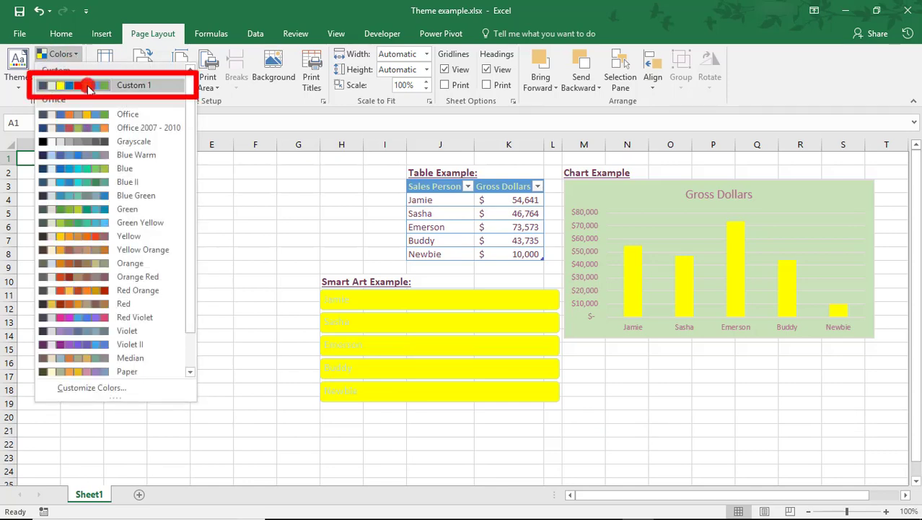
pyautogui.rightClick(87, 85)
pyautogui.click(103, 92)
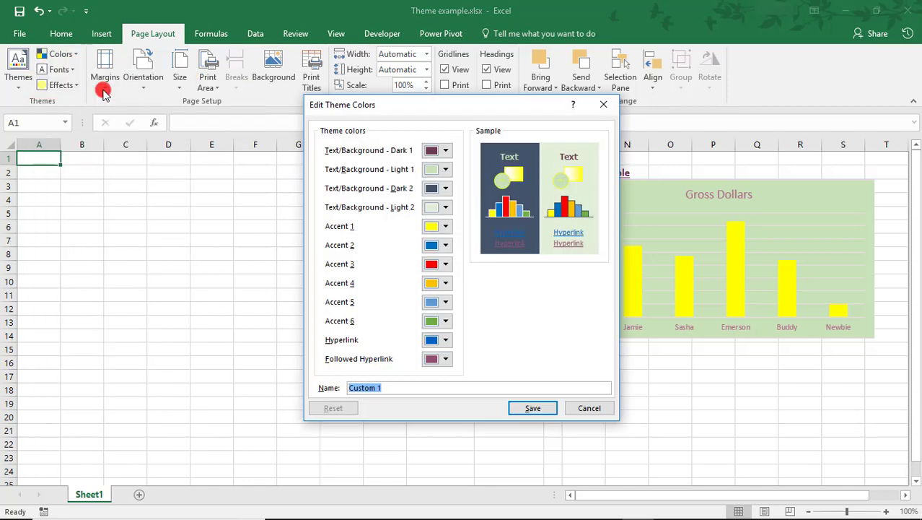
pyautogui.click(436, 226)
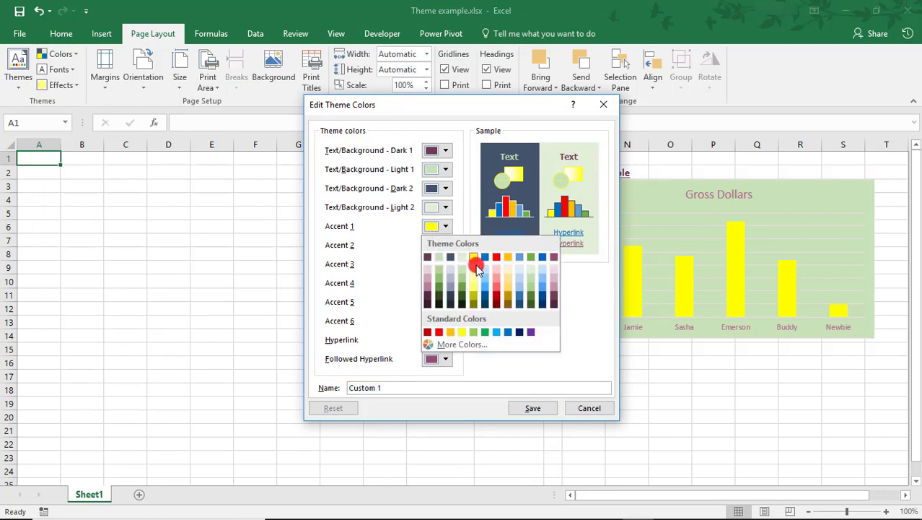
pyautogui.click(510, 290)
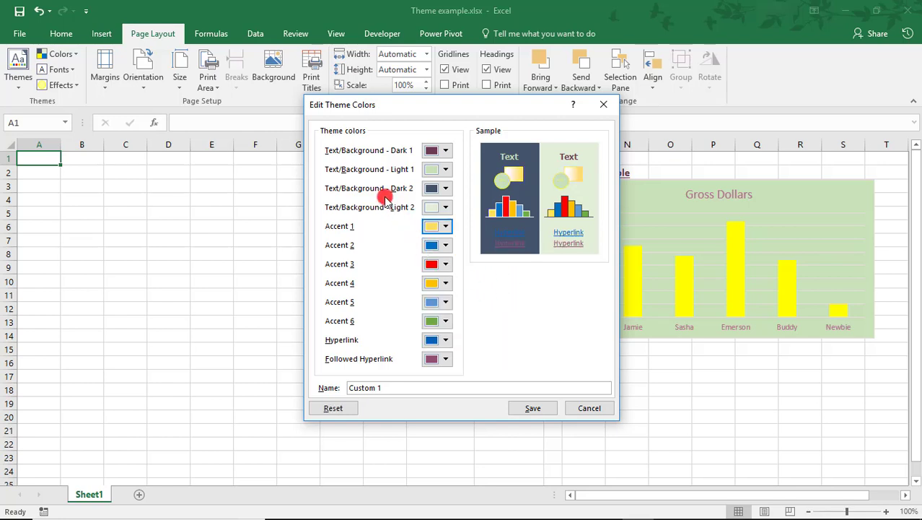
pyautogui.click(431, 173)
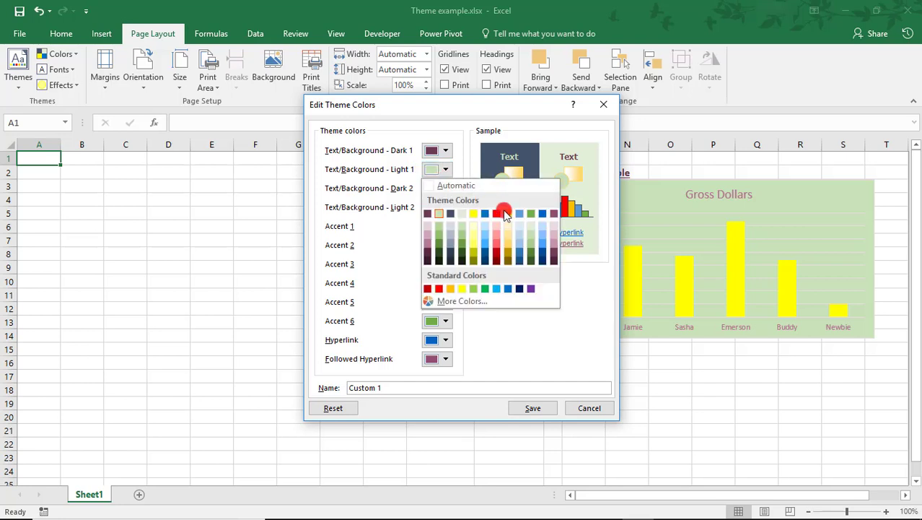
pyautogui.click(530, 229)
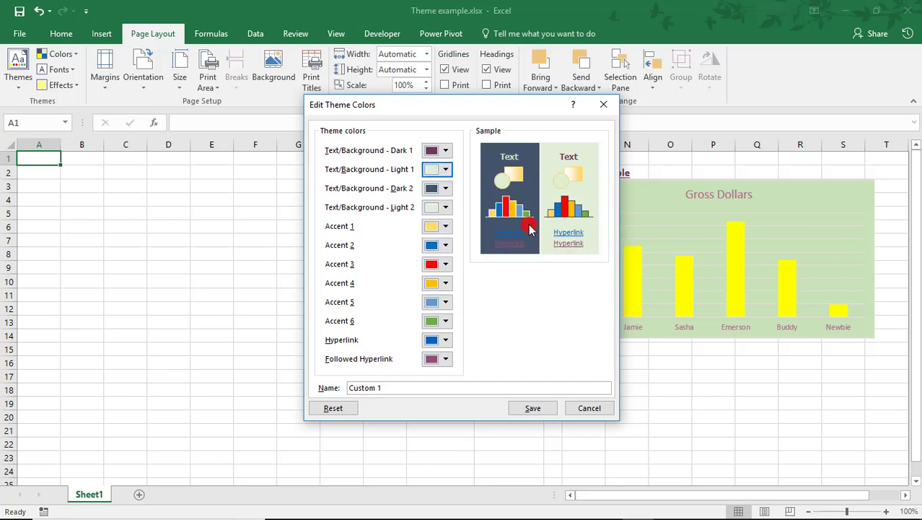
pyautogui.click(531, 406)
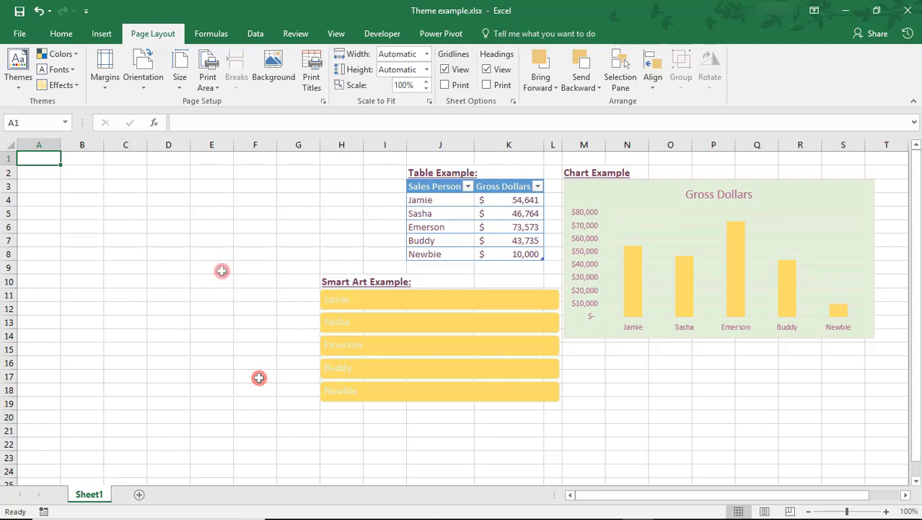
# - Scroll through the theme fonts gallery to review pairings like Tw Cen MT-Rockwell
pyautogui.click(49, 71)
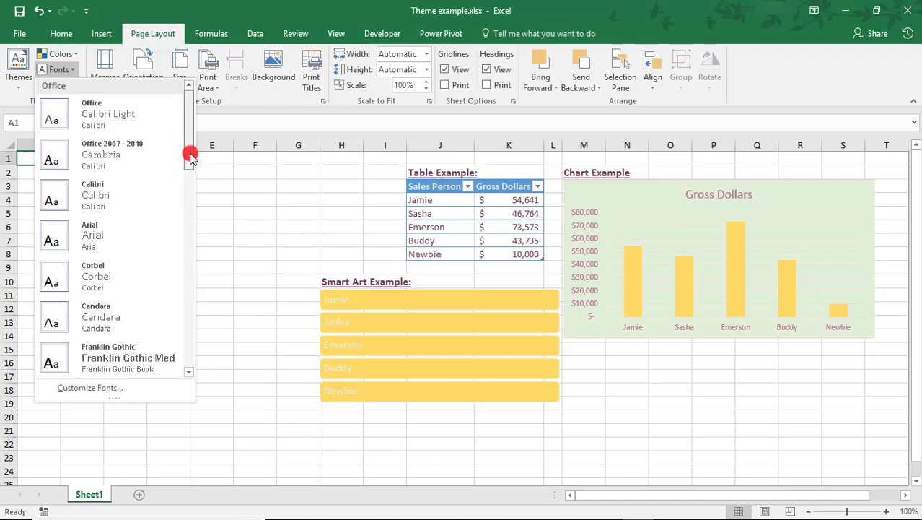
pyautogui.moveTo(191, 157); pyautogui.dragTo(184, 318)
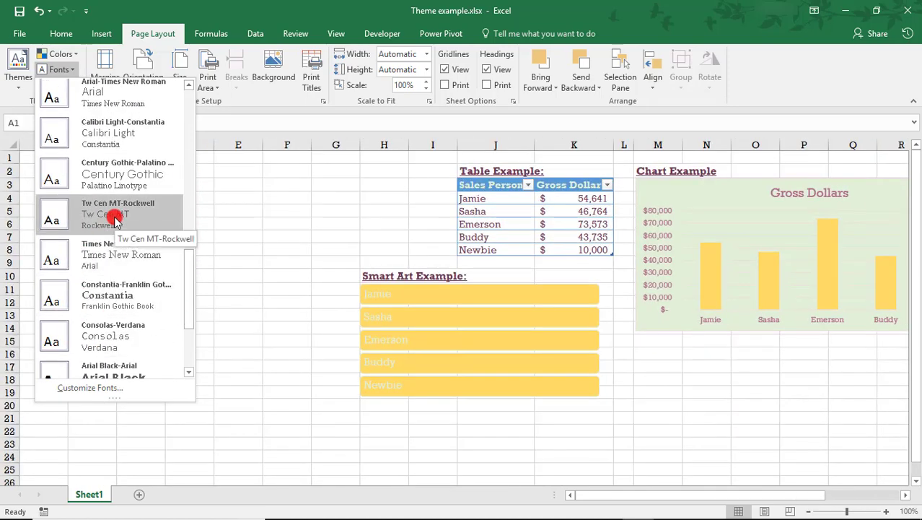
# - Save a Custom 1 font pair with Calibri Light headings and Broadway body text
pyautogui.click(100, 387)
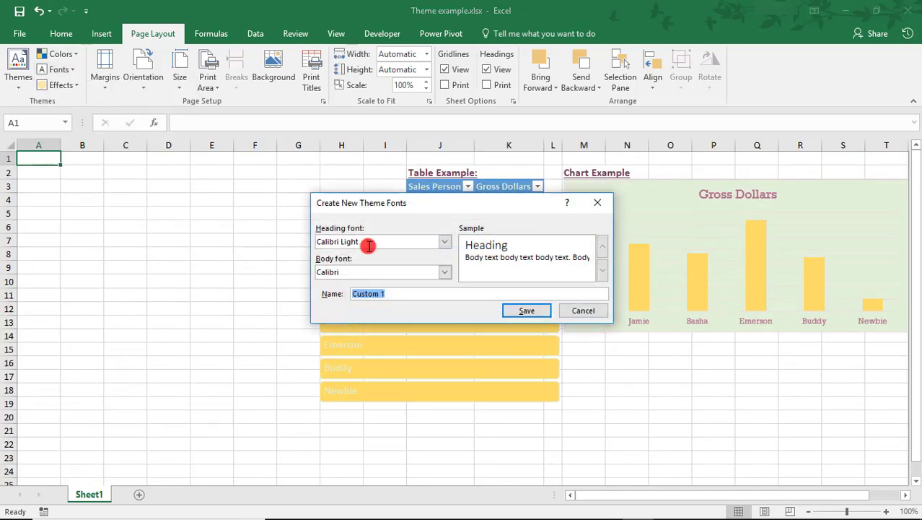
pyautogui.click(445, 242)
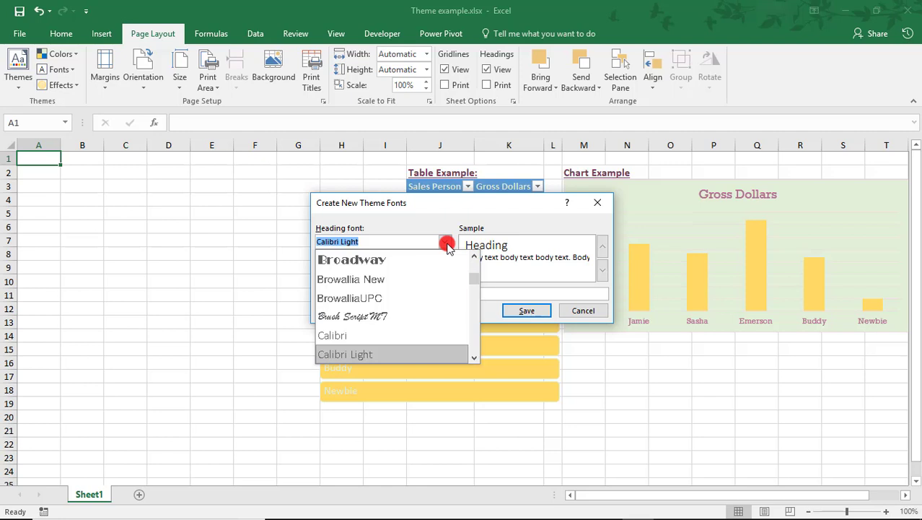
pyautogui.click(424, 230)
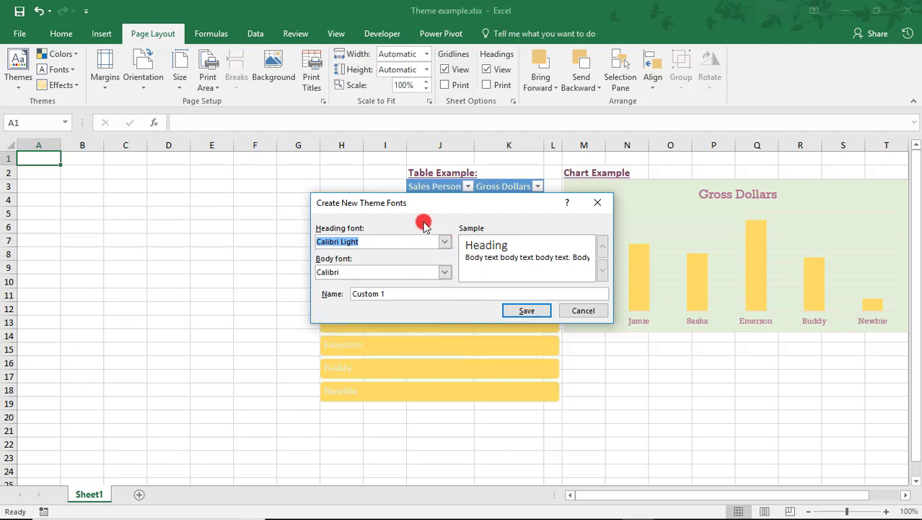
pyautogui.click(441, 272)
pyautogui.click(404, 309)
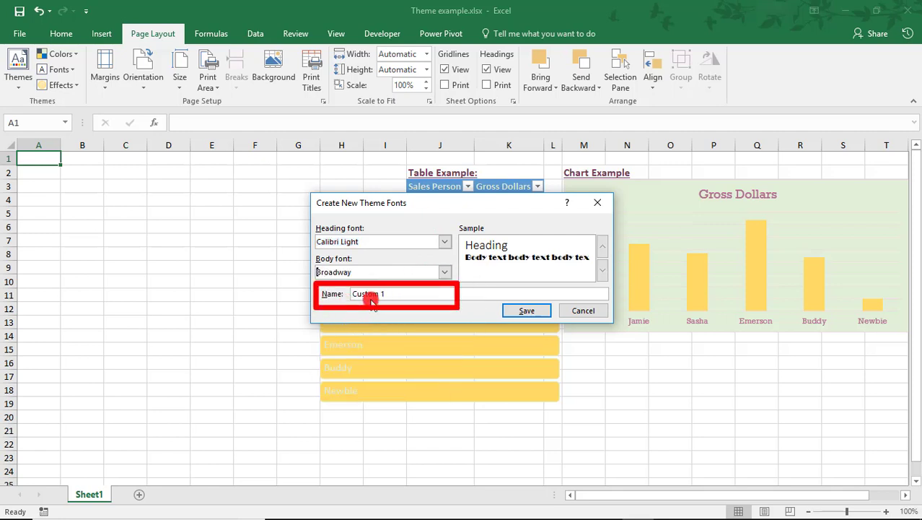
pyautogui.click(520, 311)
pyautogui.click(52, 69)
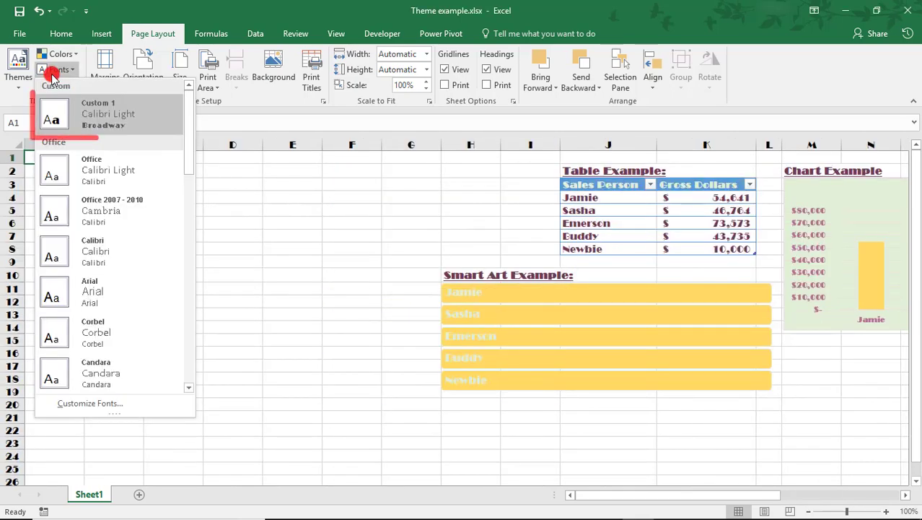
# - Apply the Custom 1 font pair and the Milk Glass theme effect to the workbook
pyautogui.click(137, 126)
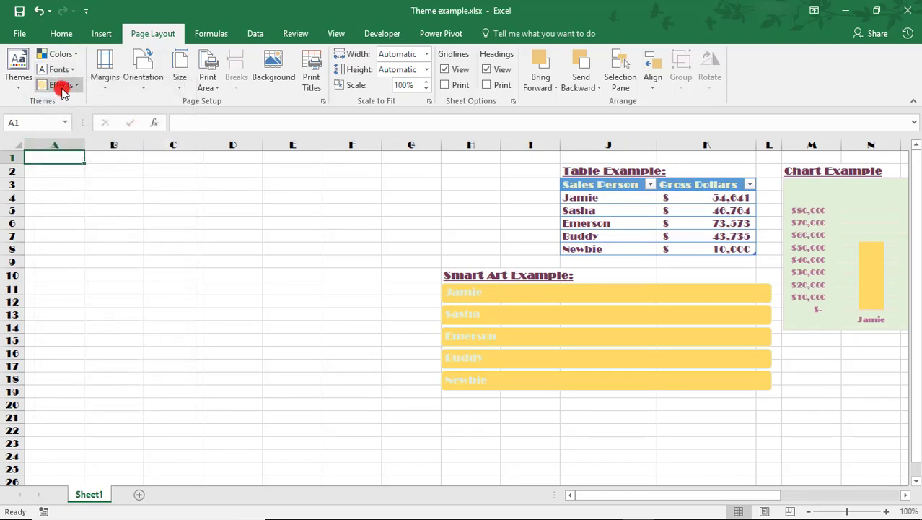
pyautogui.click(61, 85)
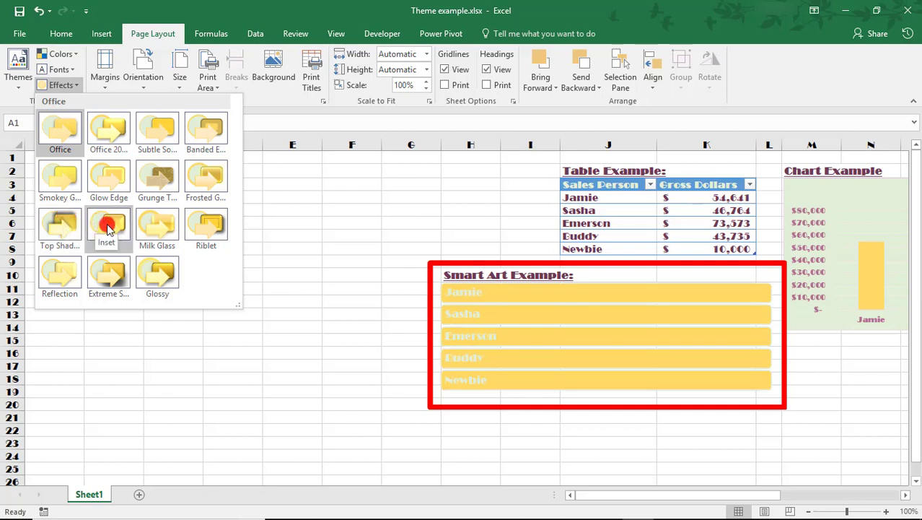
pyautogui.click(146, 230)
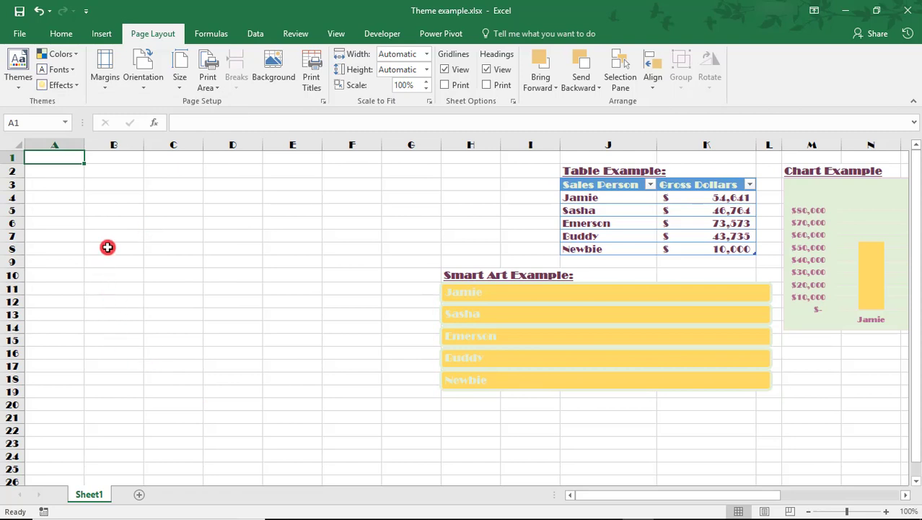
pyautogui.click(22, 85)
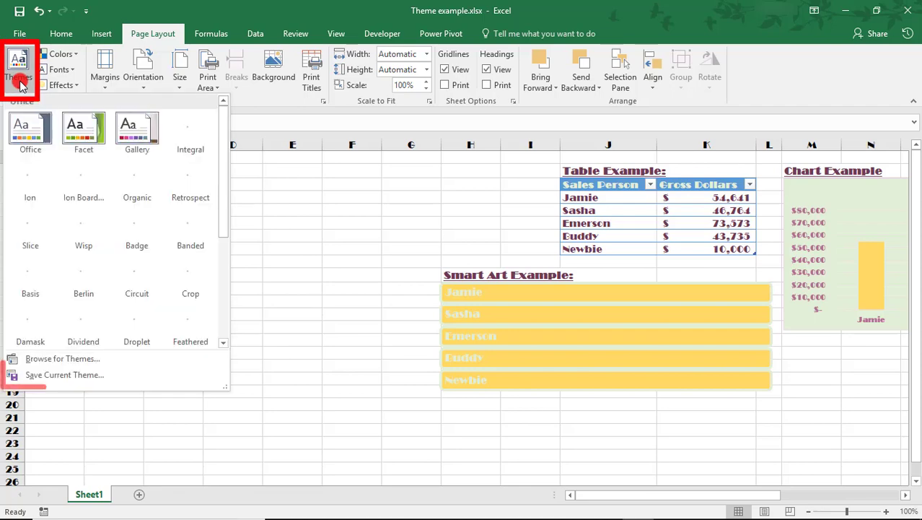
pyautogui.click(34, 378)
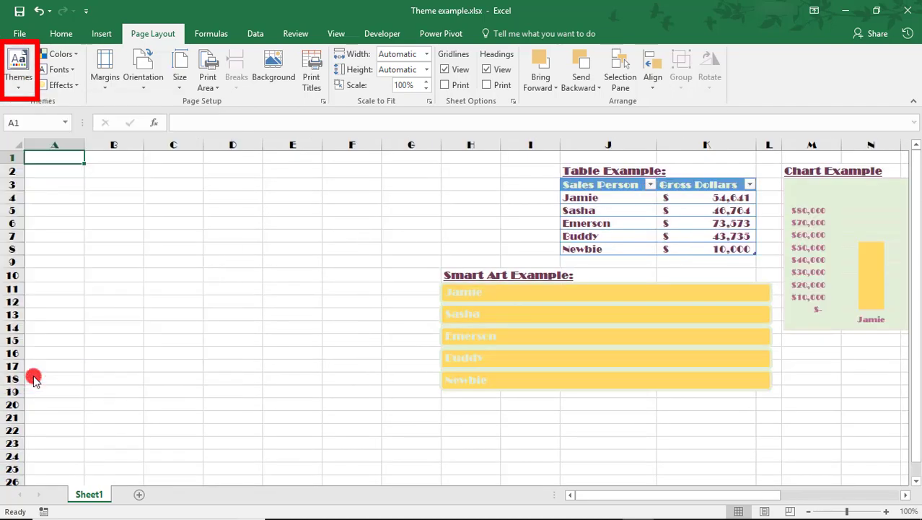